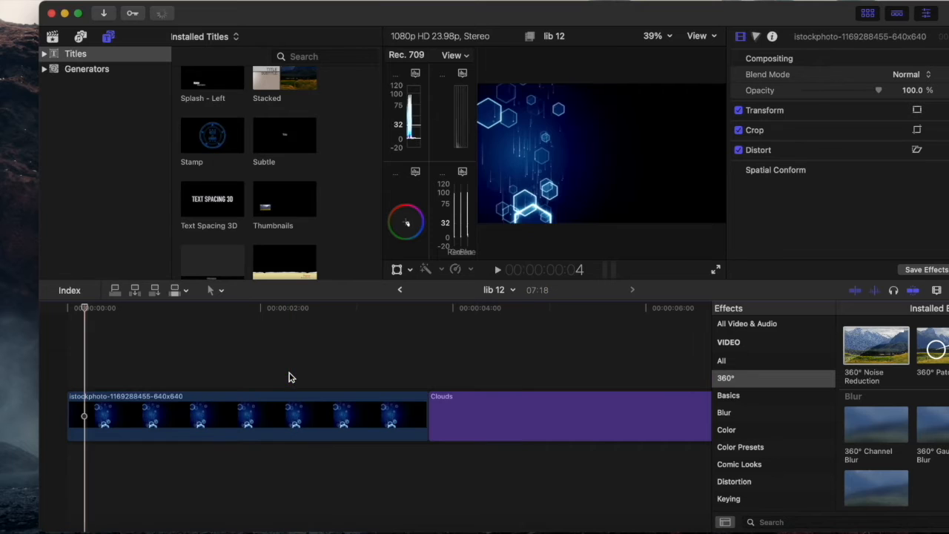
{"action": "key", "text": "super+z"}
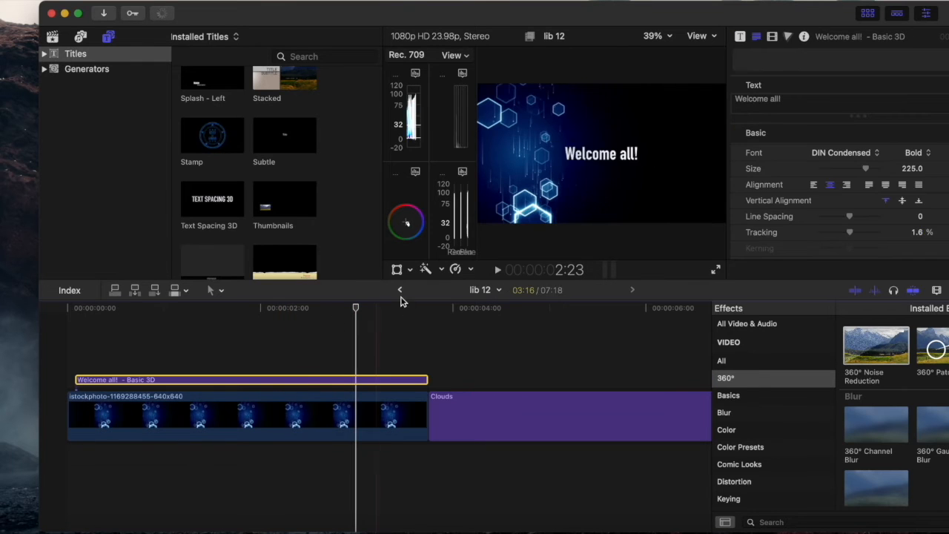
Undo the deletion of the "Welcome all!" title above the background image clip
{"action": "left_click", "coordinate": [454, 333]}
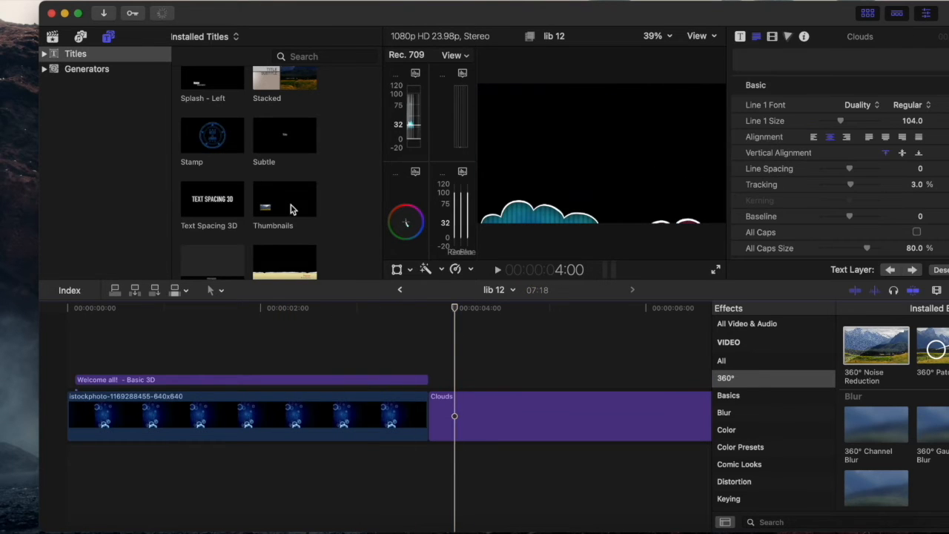
Replace the Clouds title on the timeline with the Slide title, placed directly behind the background image clip
{"action": "scroll", "coordinate": [222, 191], "scroll_direction": "down", "scroll_amount": 3}
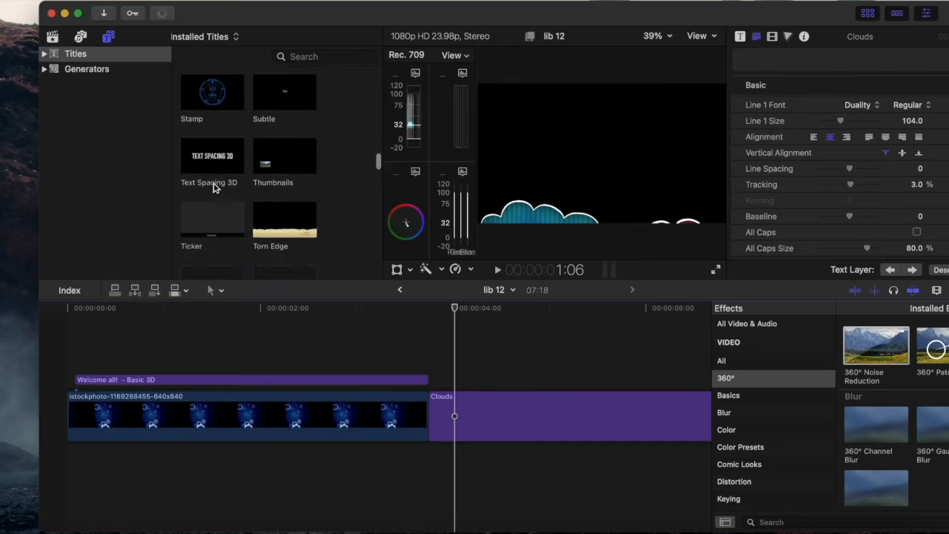
{"action": "scroll", "coordinate": [212, 188], "scroll_direction": "down", "scroll_amount": 10}
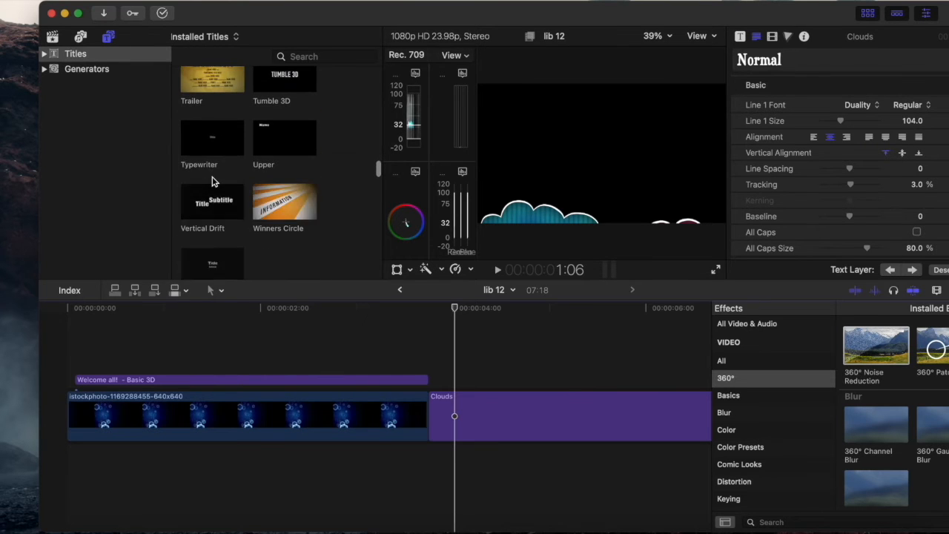
{"action": "scroll", "coordinate": [213, 182], "scroll_direction": "down", "scroll_amount": 5}
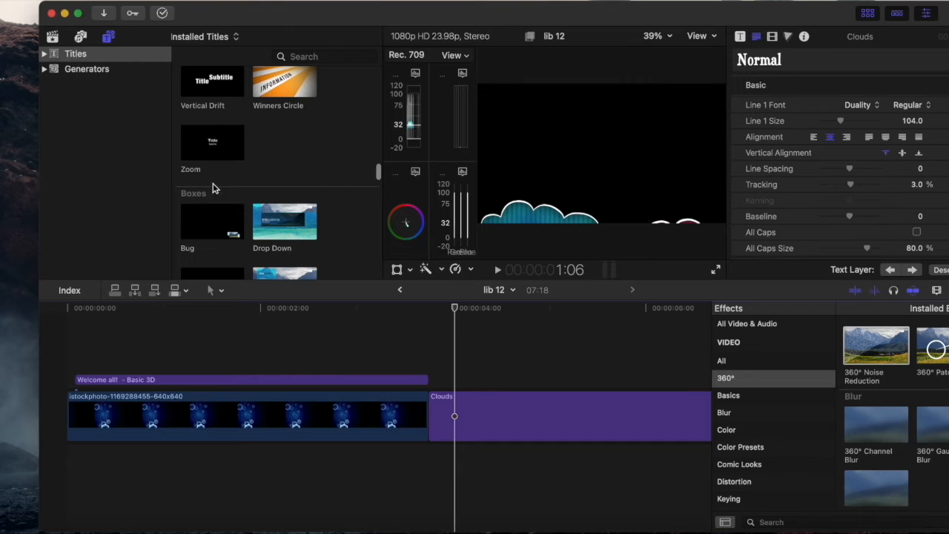
{"action": "scroll", "coordinate": [271, 258], "scroll_direction": "down", "scroll_amount": 10}
{"action": "scroll", "coordinate": [272, 256], "scroll_direction": "down", "scroll_amount": 10}
{"action": "left_click", "coordinate": [506, 426]}
{"action": "key", "text": "Delete"}
{"action": "left_click_drag", "start_coordinate": [212, 83], "coordinate": [432, 415]}
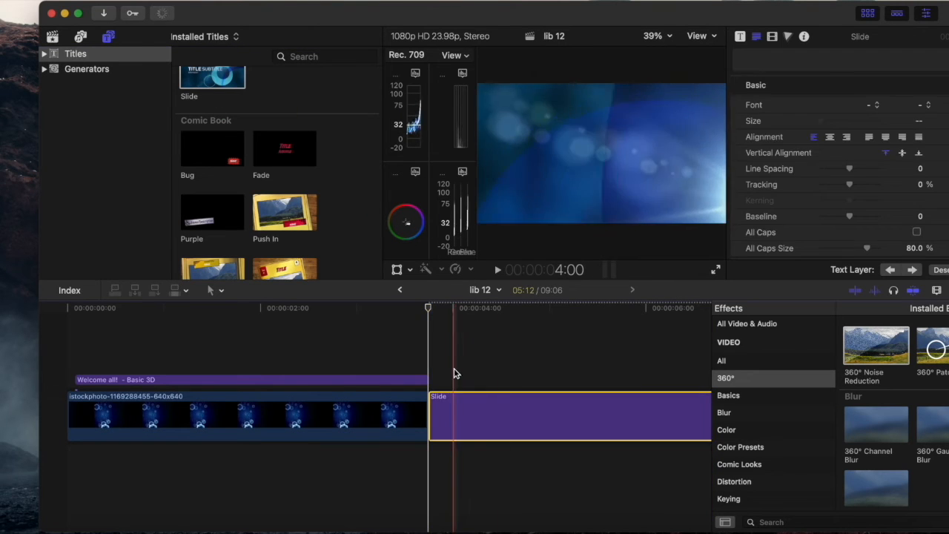
Preview the Slide title along its length and browse the remaining title templates down to the Filmstrip group
{"action": "left_click", "coordinate": [561, 360]}
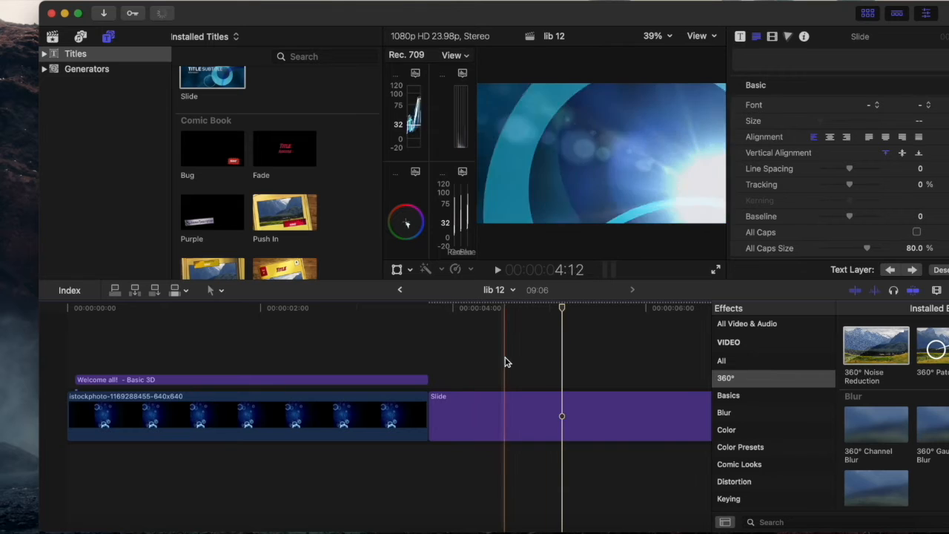
{"action": "scroll", "coordinate": [679, 352], "scroll_direction": "right", "scroll_amount": 5}
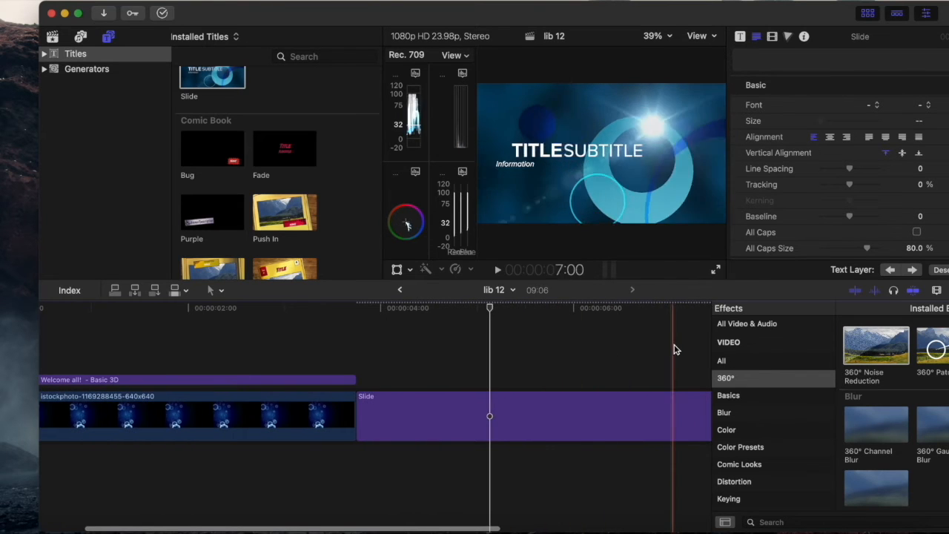
{"action": "scroll", "coordinate": [582, 366], "scroll_direction": "right", "scroll_amount": 5}
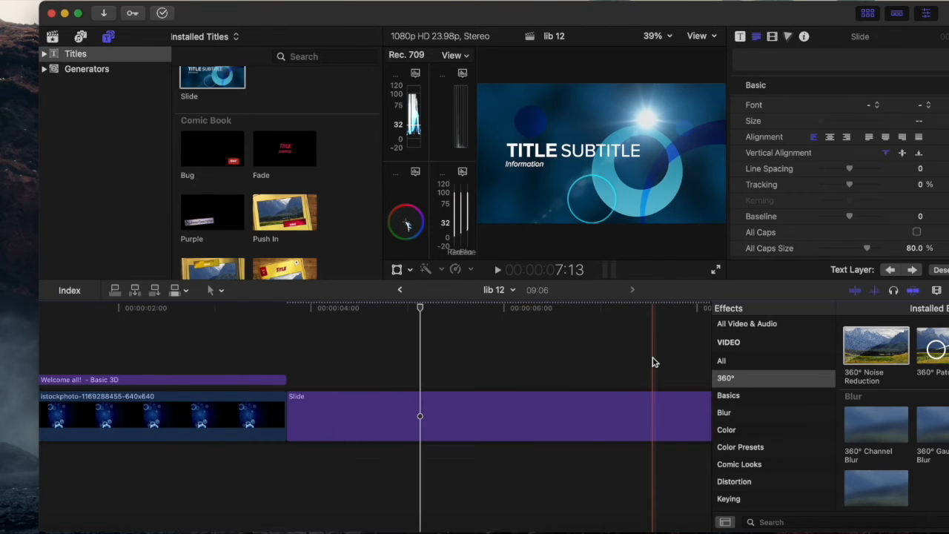
{"action": "scroll", "coordinate": [652, 362], "scroll_direction": "right", "scroll_amount": 15}
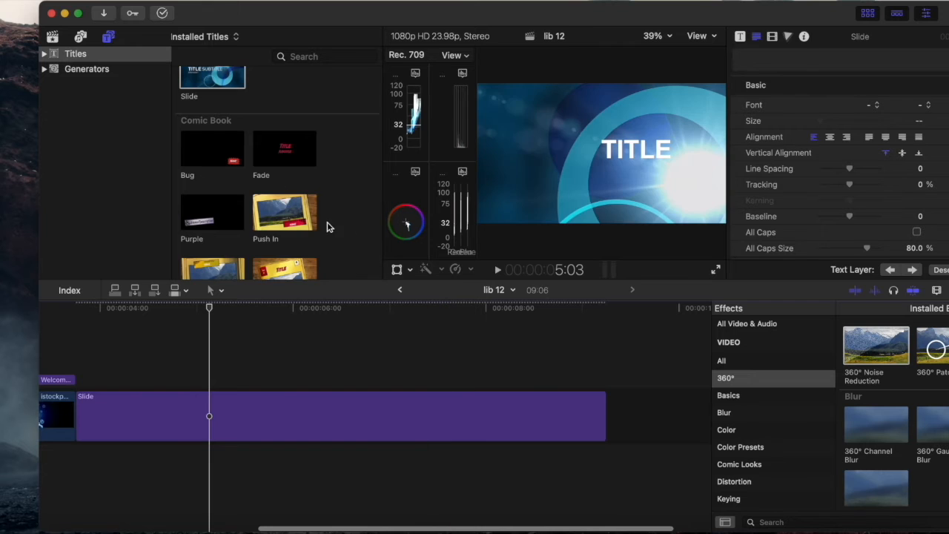
{"action": "scroll", "coordinate": [326, 221], "scroll_direction": "down", "scroll_amount": 10}
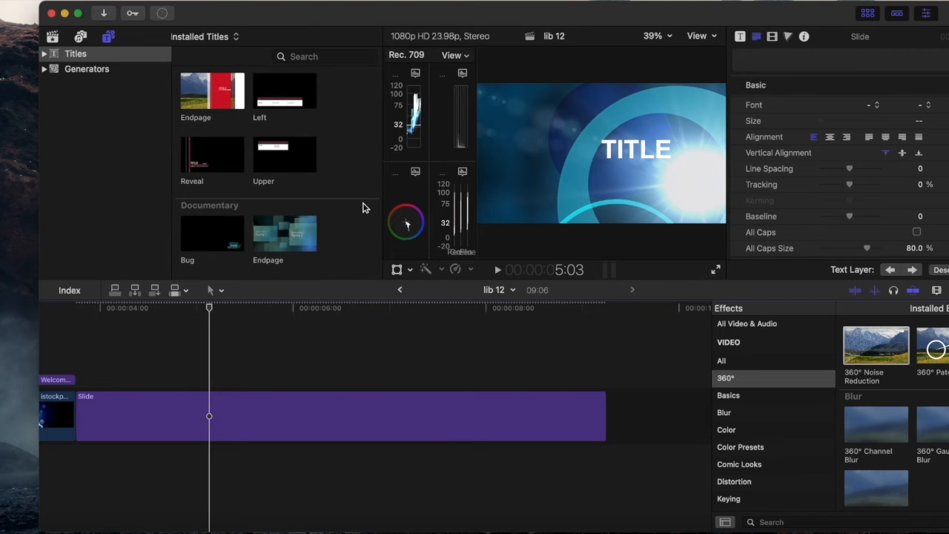
{"action": "scroll", "coordinate": [363, 208], "scroll_direction": "down", "scroll_amount": 5}
{"action": "scroll", "coordinate": [302, 215], "scroll_direction": "down", "scroll_amount": 5}
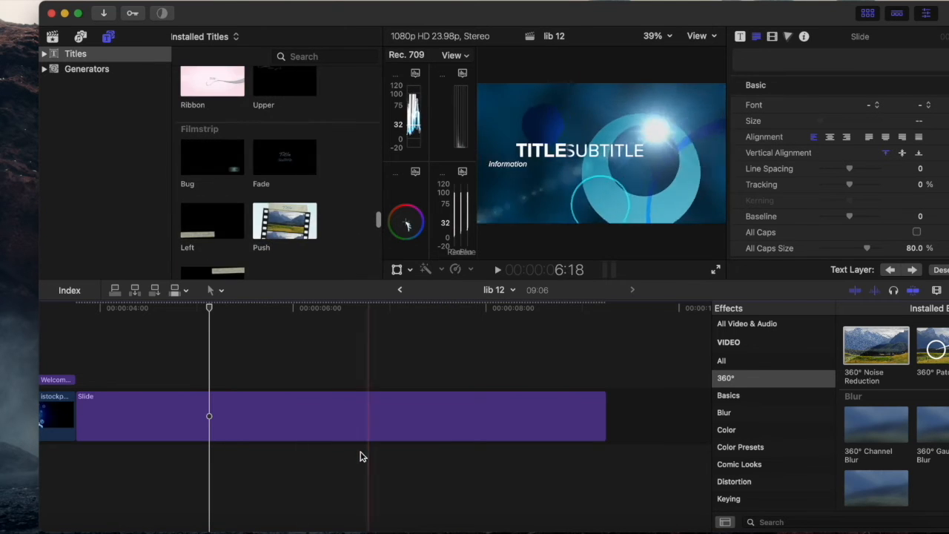
Delete the Slide title and move the playhead to the end of the background image clip
{"action": "scroll", "coordinate": [296, 425], "scroll_direction": "left", "scroll_amount": 15}
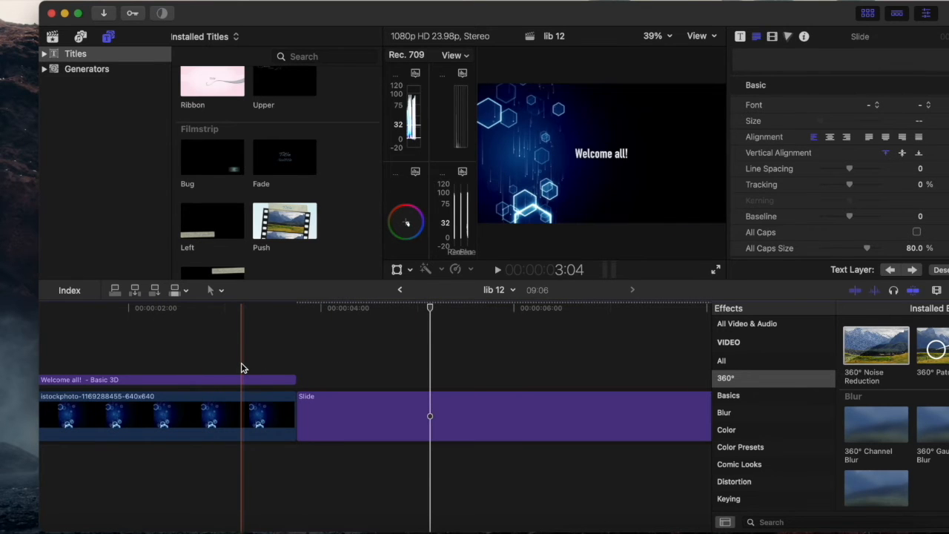
{"action": "key", "text": "Delete"}
{"action": "left_click", "coordinate": [239, 333]}
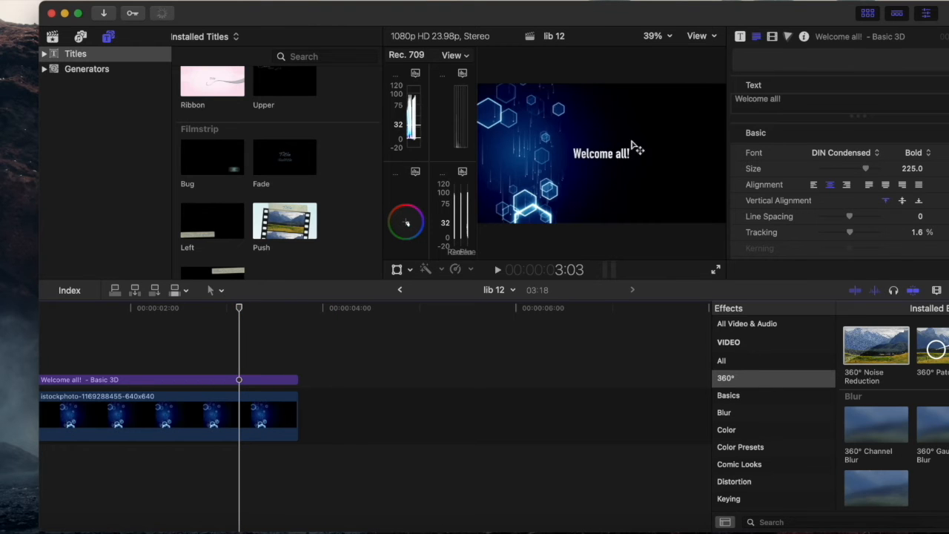
{"action": "left_click", "coordinate": [306, 343]}
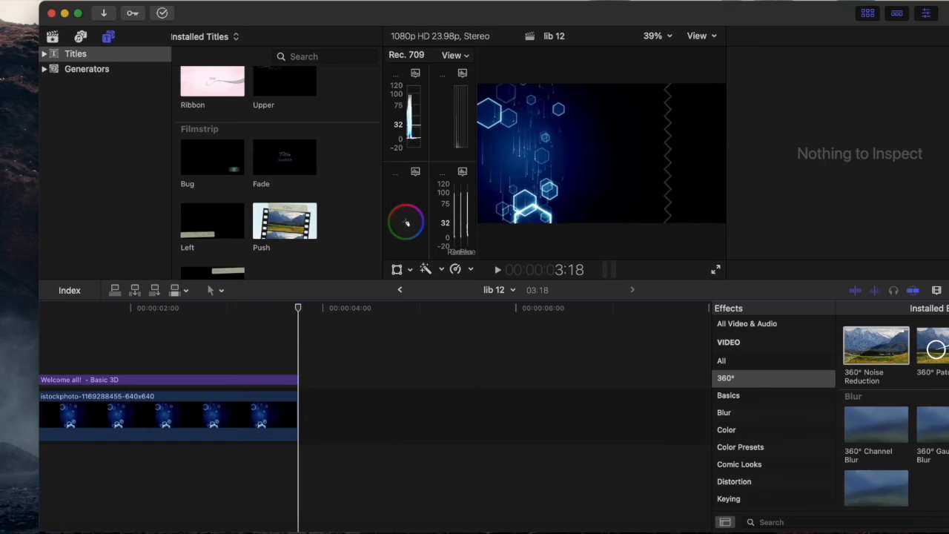
Examine the effect categories, including the Blur and Color video effects
{"action": "left_click", "coordinate": [744, 414]}
{"action": "left_click", "coordinate": [741, 430]}
{"action": "scroll", "coordinate": [745, 424], "scroll_direction": "down", "scroll_amount": 5}
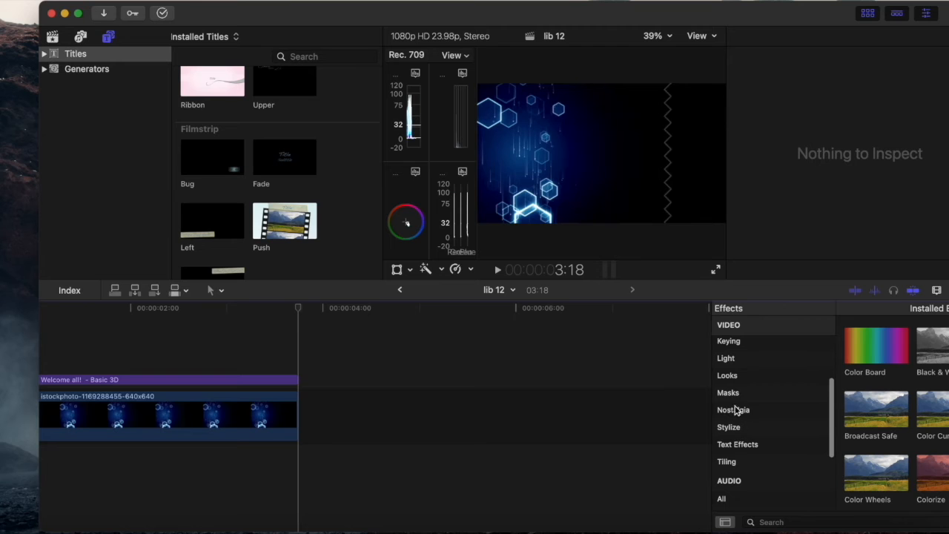
{"action": "scroll", "coordinate": [773, 345], "scroll_direction": "up", "scroll_amount": 5}
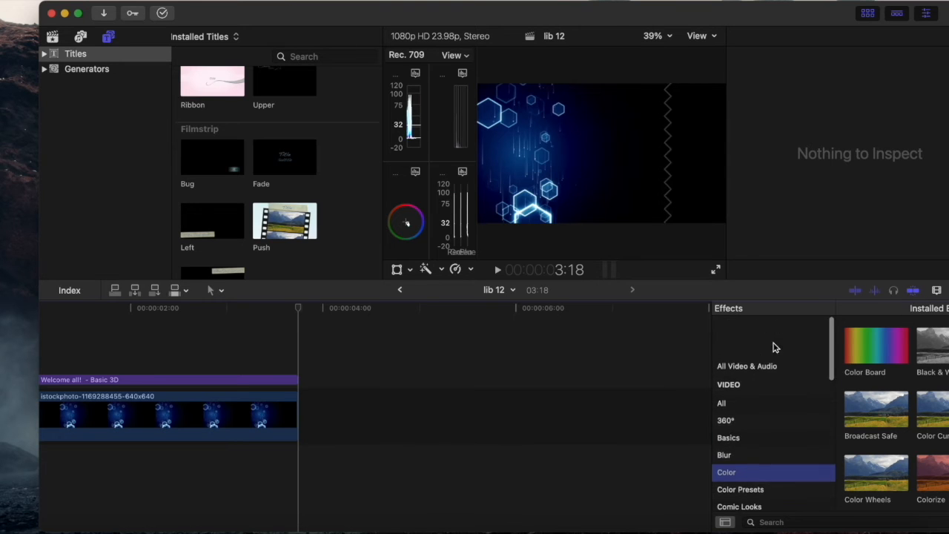
Look over the timeline's clip appearance options and the choices for which effects collection is shown
{"action": "left_click", "coordinate": [936, 290]}
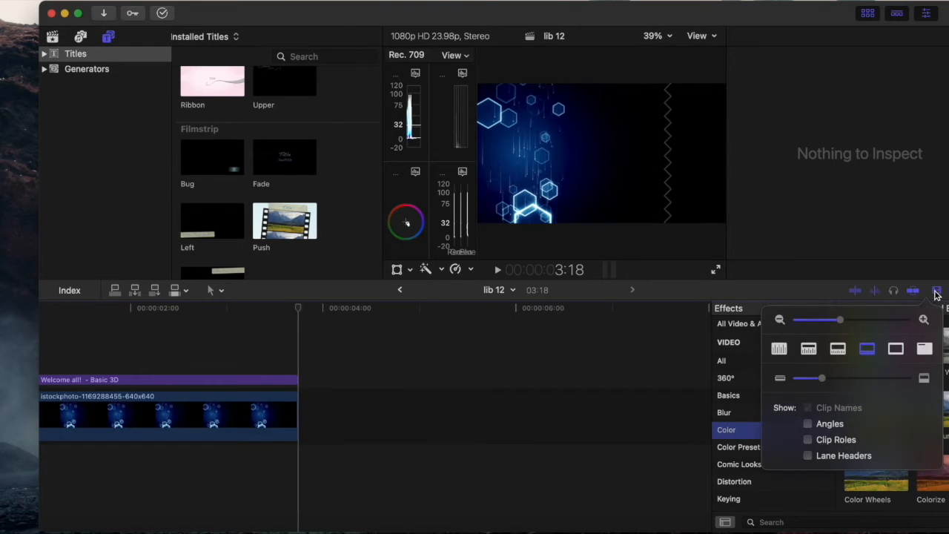
{"action": "left_click", "coordinate": [936, 292]}
{"action": "left_click", "coordinate": [936, 290]}
{"action": "left_click", "coordinate": [936, 291]}
{"action": "left_click", "coordinate": [893, 310]}
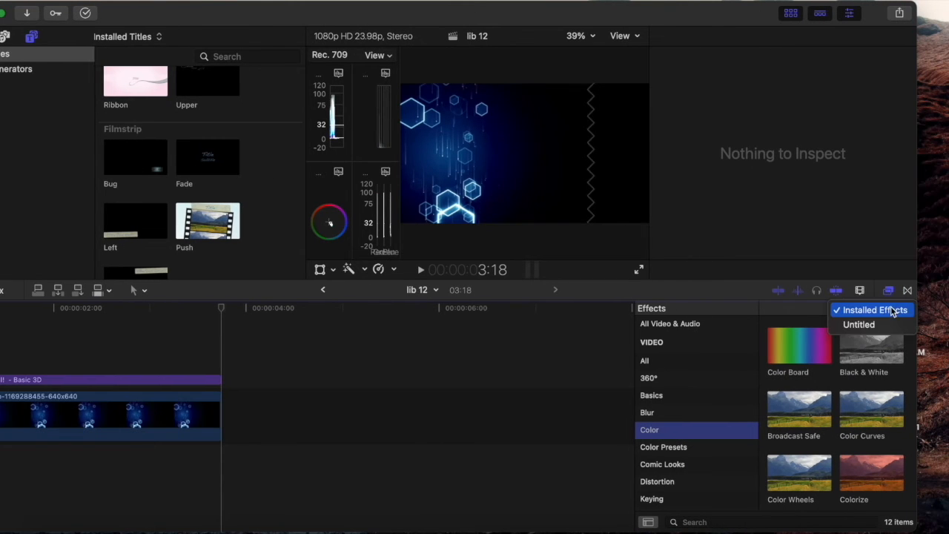
{"action": "left_click", "coordinate": [889, 291]}
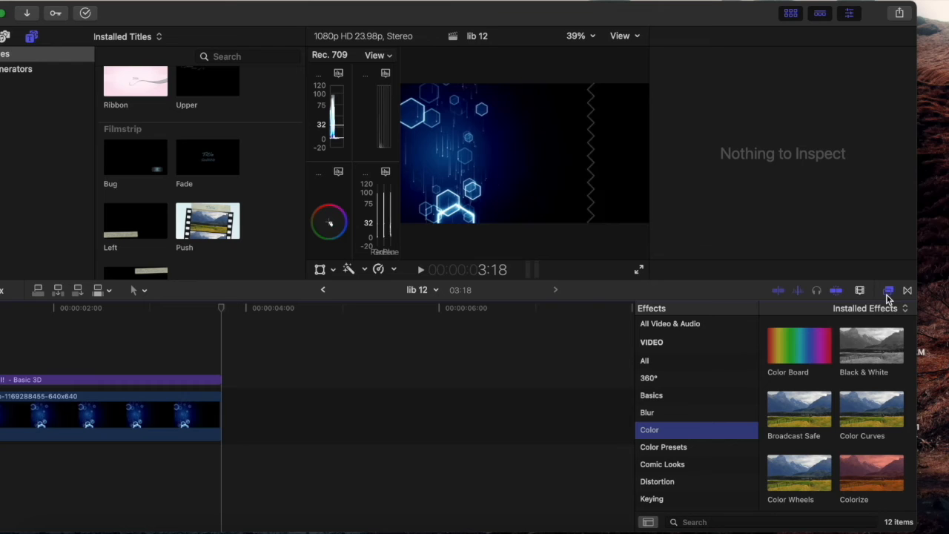
Add the Divide dissolve transition to the end of the background image clip and play it back
{"action": "left_click", "coordinate": [910, 289]}
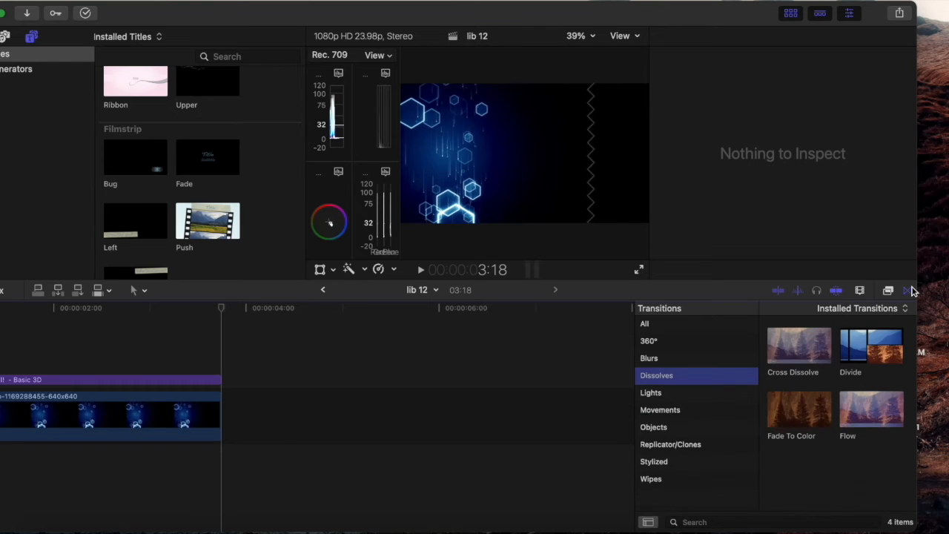
{"action": "left_click", "coordinate": [653, 393]}
{"action": "left_click", "coordinate": [667, 380]}
{"action": "left_click_drag", "start_coordinate": [890, 347], "coordinate": [215, 419]}
{"action": "left_click", "coordinate": [86, 333]}
{"action": "key", "text": "space"}
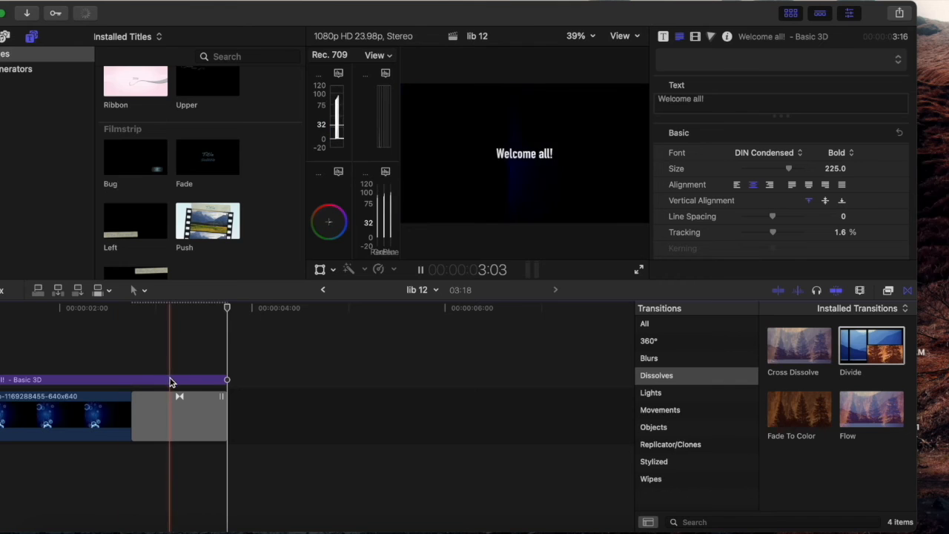
Trim the end of the "Welcome all!" title back to the start of the transition and play the result
{"action": "left_click_drag", "start_coordinate": [226, 379], "coordinate": [131, 379]}
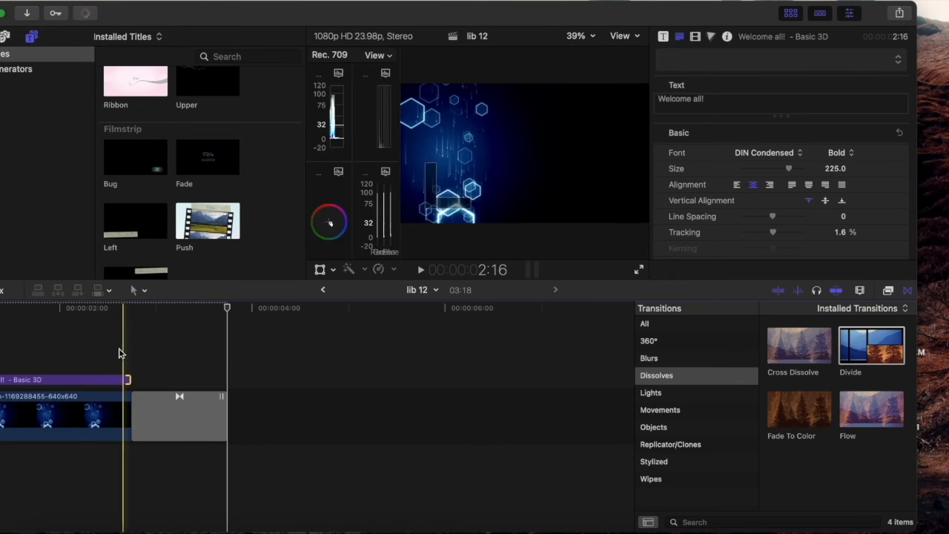
{"action": "key", "text": "space"}
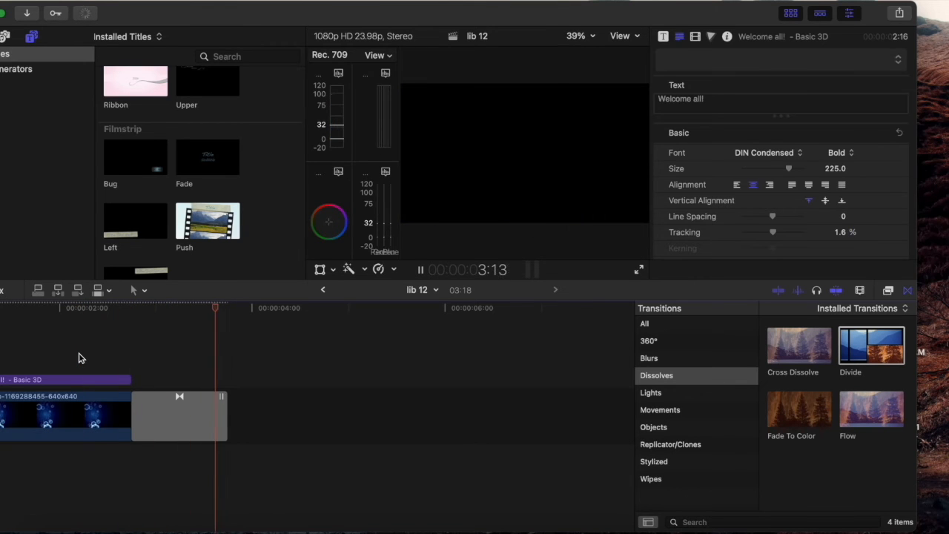
{"action": "key", "text": "space"}
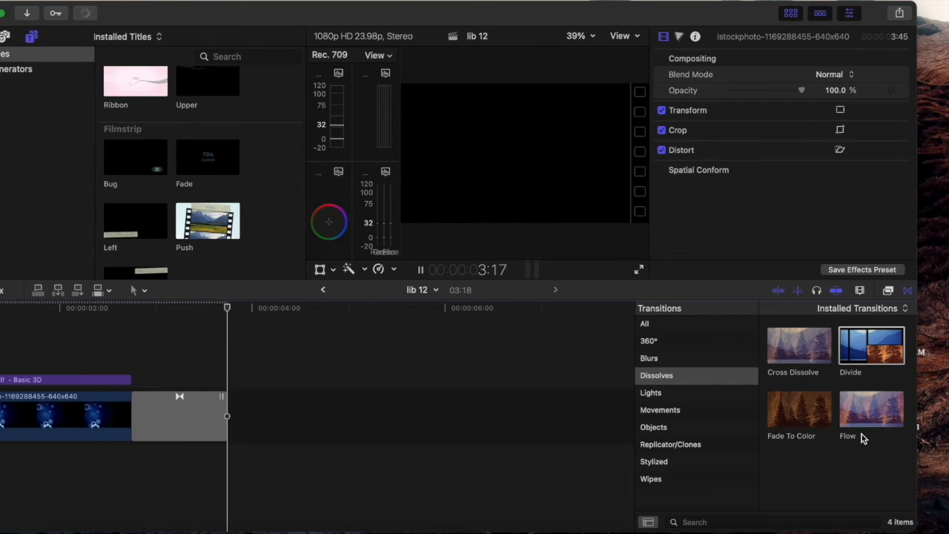
Replace the transition at the end of the image clip with Fade To Color and preview it
{"action": "left_click_drag", "start_coordinate": [776, 403], "coordinate": [161, 402]}
{"action": "key", "text": "space"}
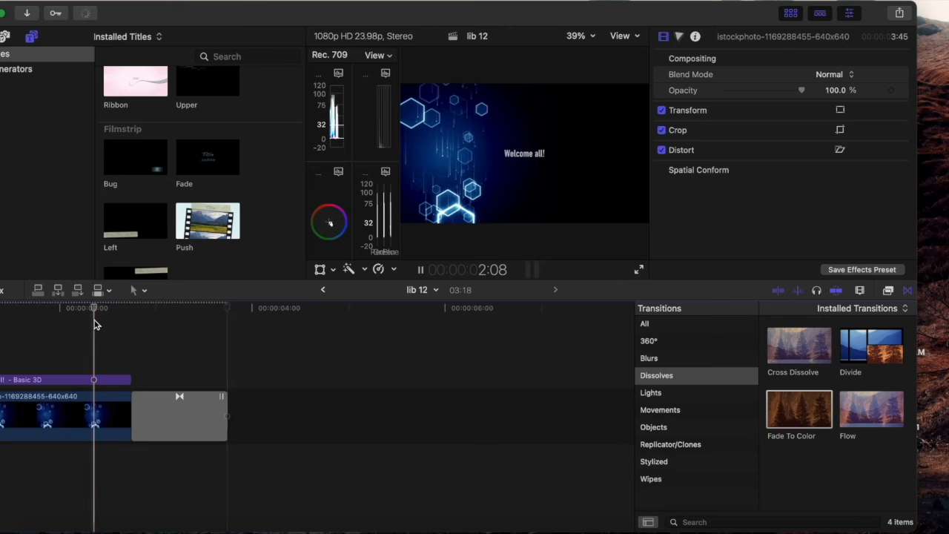
{"action": "key", "text": "space"}
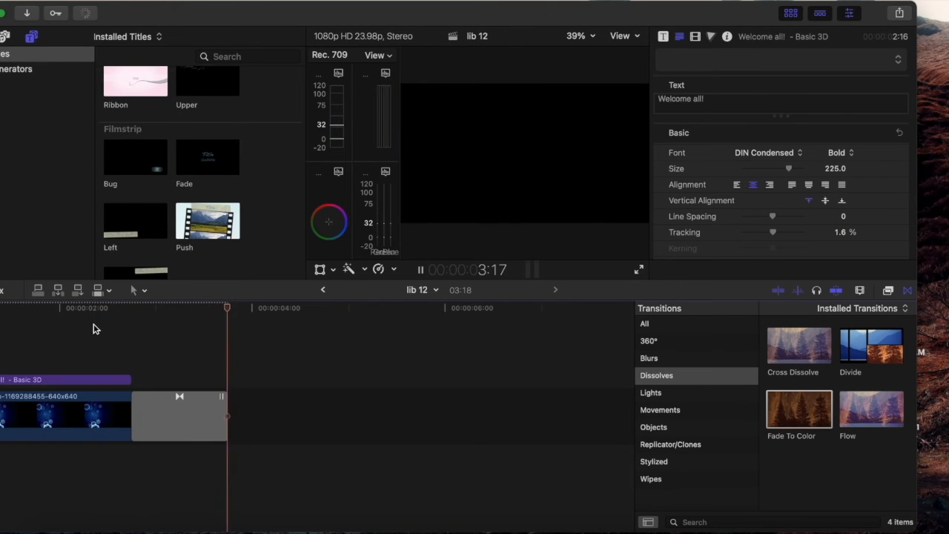
{"action": "scroll", "coordinate": [102, 360], "scroll_direction": "left", "scroll_amount": 4}
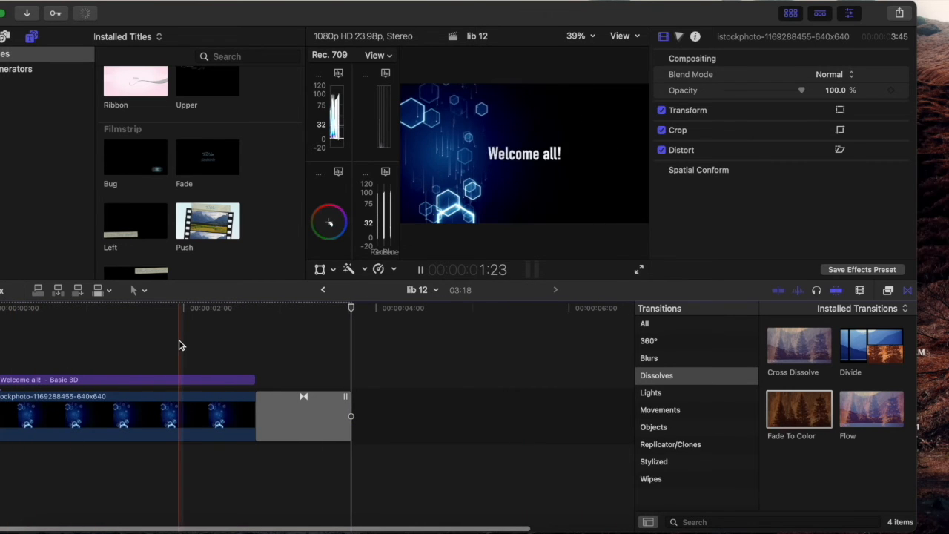
{"action": "left_click", "coordinate": [157, 352]}
{"action": "left_click", "coordinate": [146, 381]}
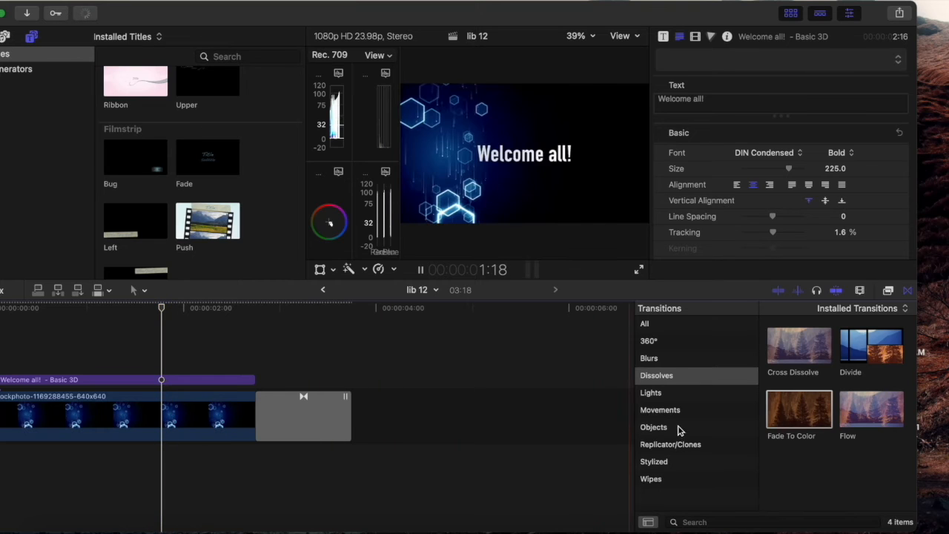
Replace the image clip's end transition with the Checker wipe and preview it
{"action": "left_click", "coordinate": [651, 478]}
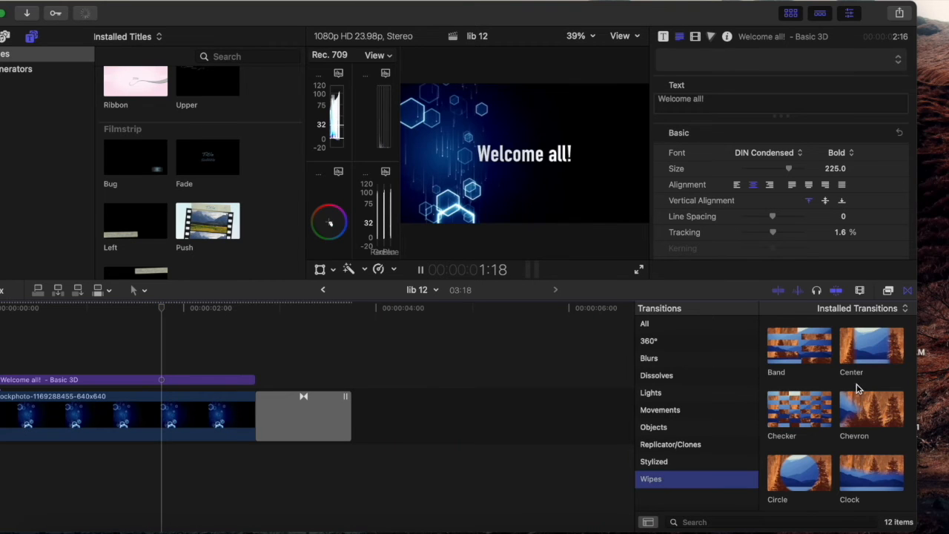
{"action": "left_click_drag", "start_coordinate": [790, 411], "coordinate": [278, 423]}
{"action": "left_click", "coordinate": [195, 332]}
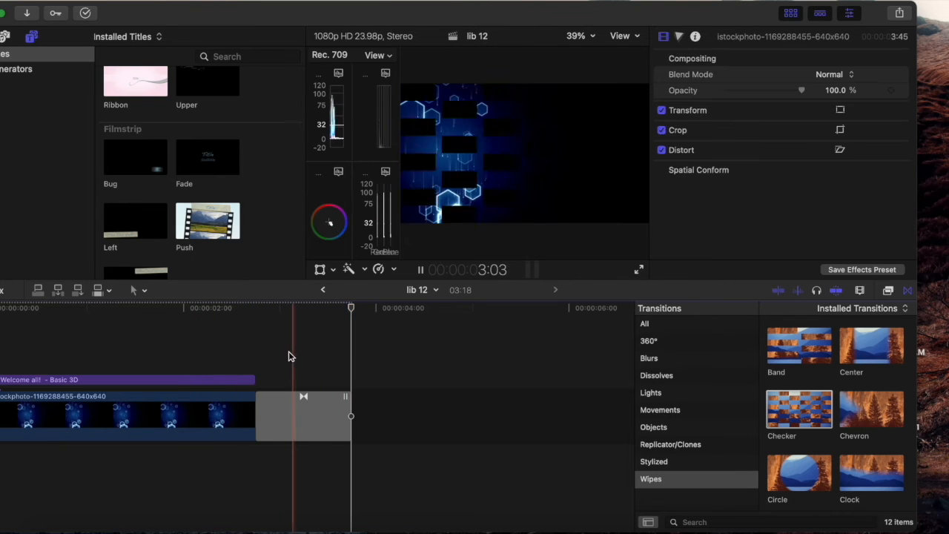
{"action": "left_click", "coordinate": [222, 352]}
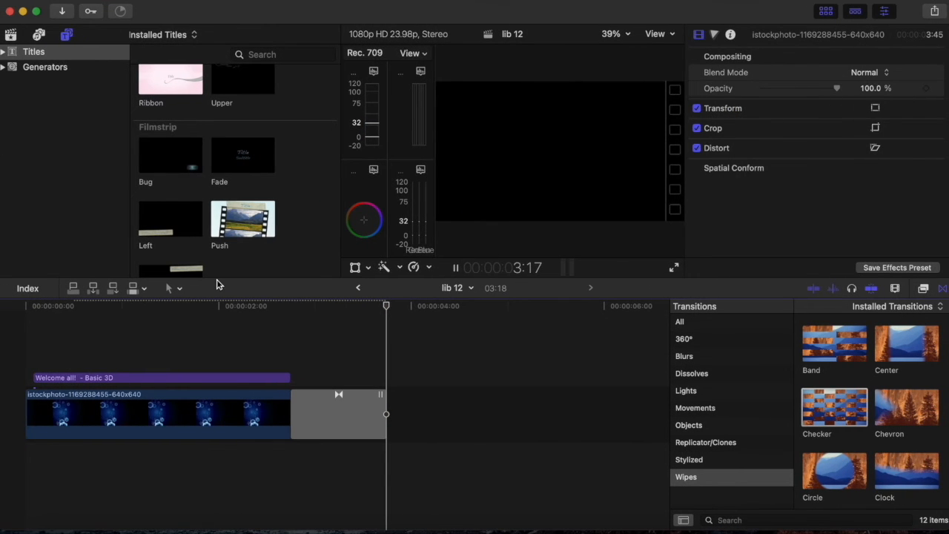
Delete the title, image clip and transition together to empty the timeline
{"action": "left_click_drag", "start_coordinate": [428, 463], "coordinate": [77, 364]}
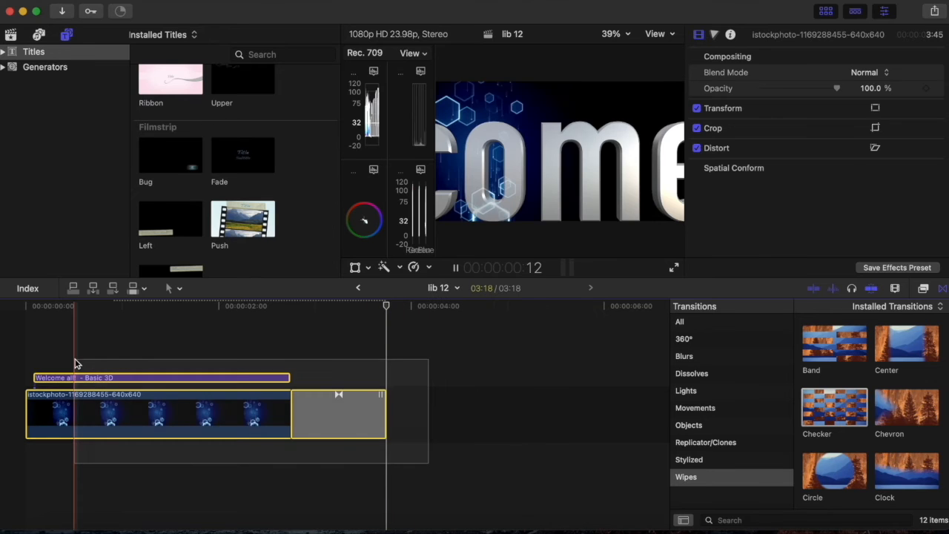
{"action": "key", "text": "Delete"}
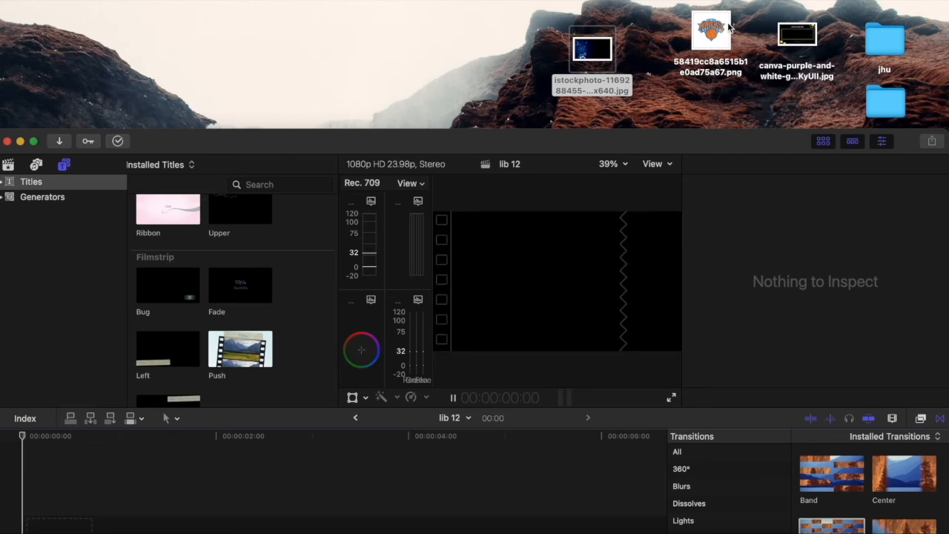
Add the Knicks logo PNG from the desktop to the timeline and set its square project resolution to 1080x1080
{"action": "left_click_drag", "start_coordinate": [729, 28], "coordinate": [148, 482]}
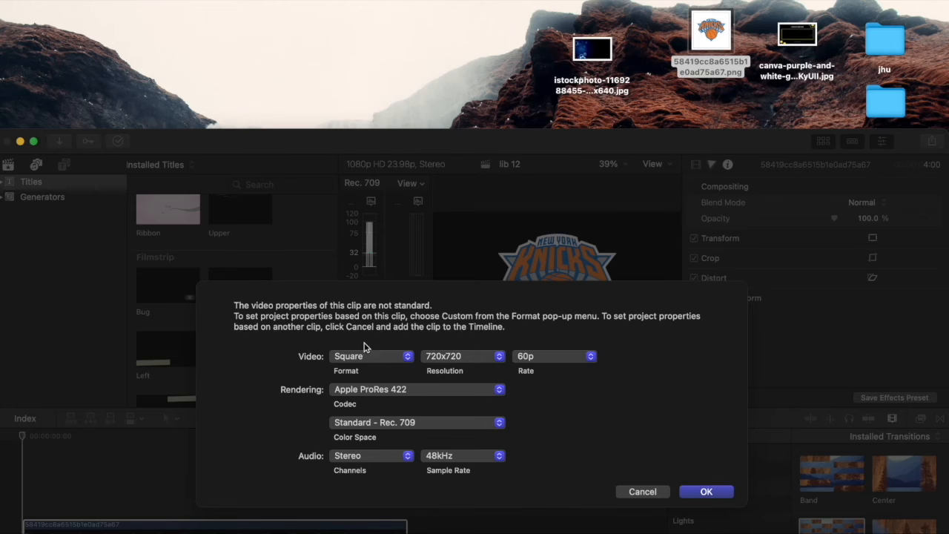
{"action": "left_click", "coordinate": [383, 356]}
{"action": "left_click", "coordinate": [384, 357]}
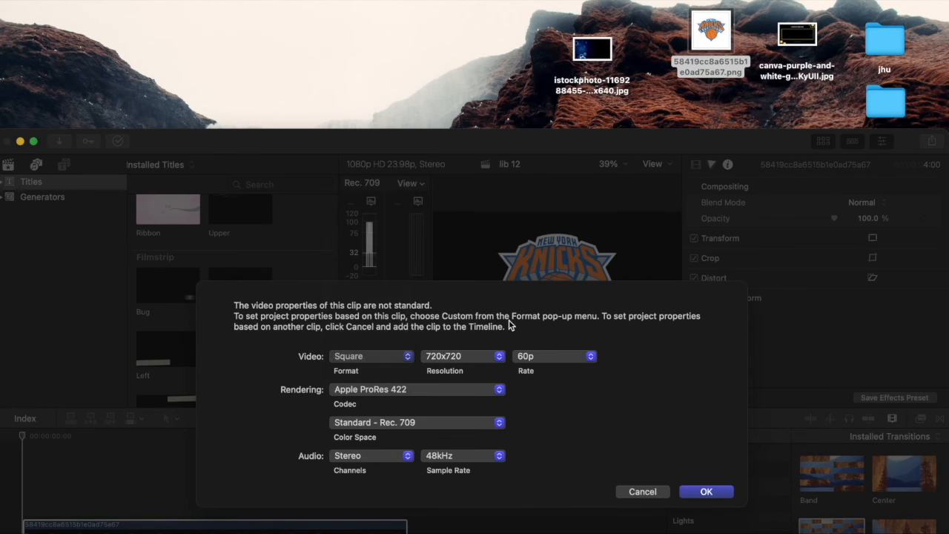
{"action": "left_click", "coordinate": [468, 359]}
{"action": "left_click", "coordinate": [584, 318]}
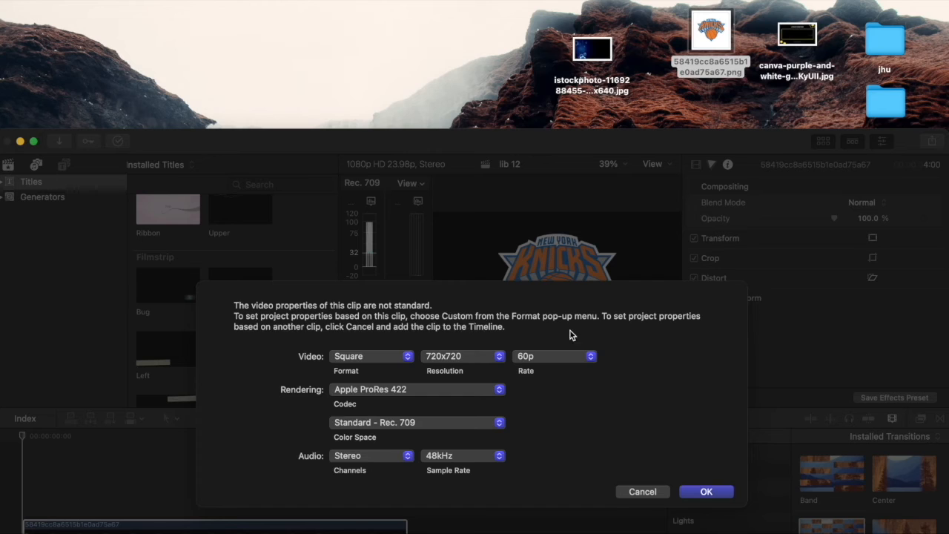
{"action": "left_click", "coordinate": [453, 358]}
{"action": "left_click", "coordinate": [453, 373]}
Keep the 48kHz sample rate and 1080x1080 resolution at 60p, and accept the project settings
{"action": "left_click", "coordinate": [464, 453]}
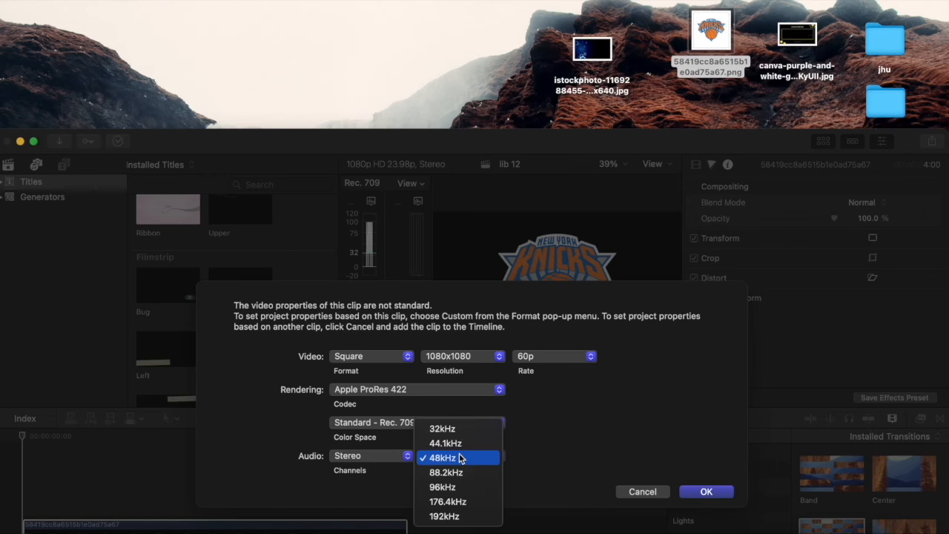
{"action": "left_click", "coordinate": [613, 428]}
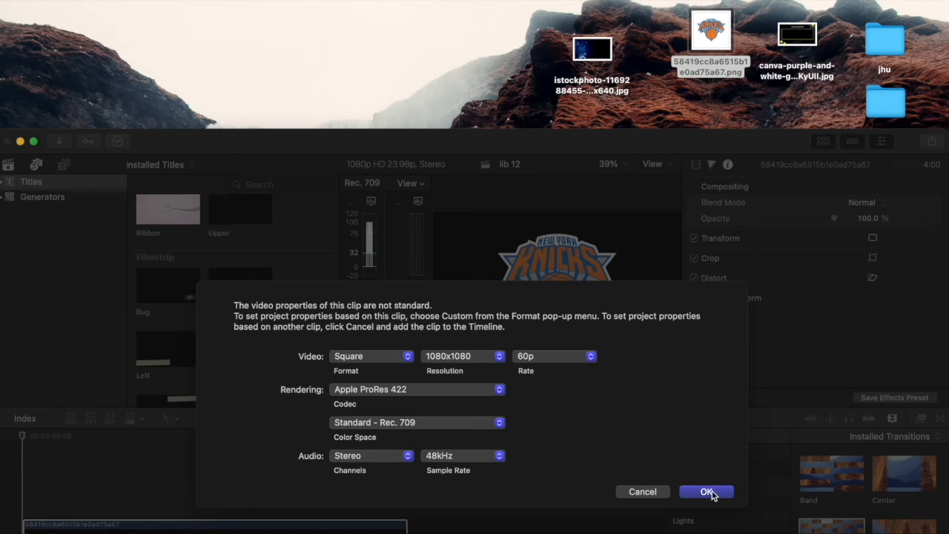
{"action": "left_click", "coordinate": [489, 360]}
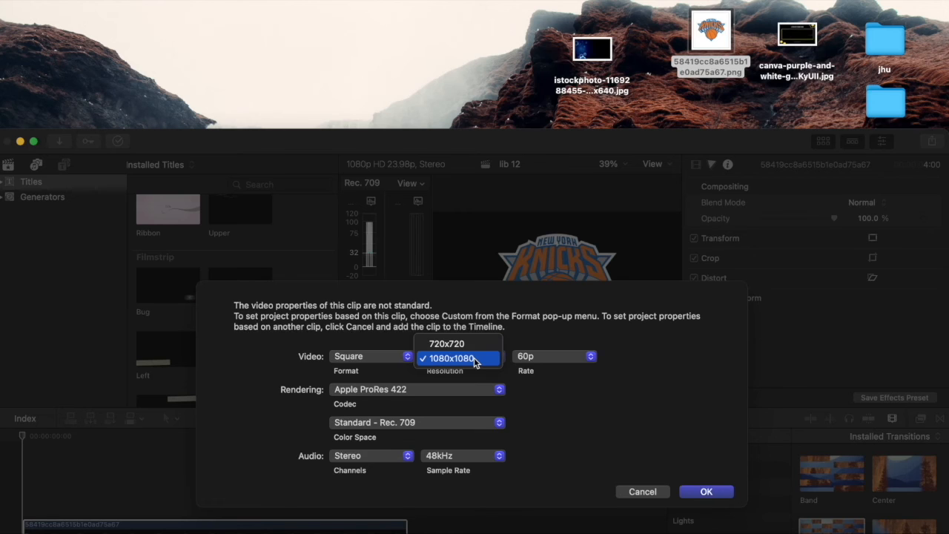
{"action": "left_click", "coordinate": [475, 361]}
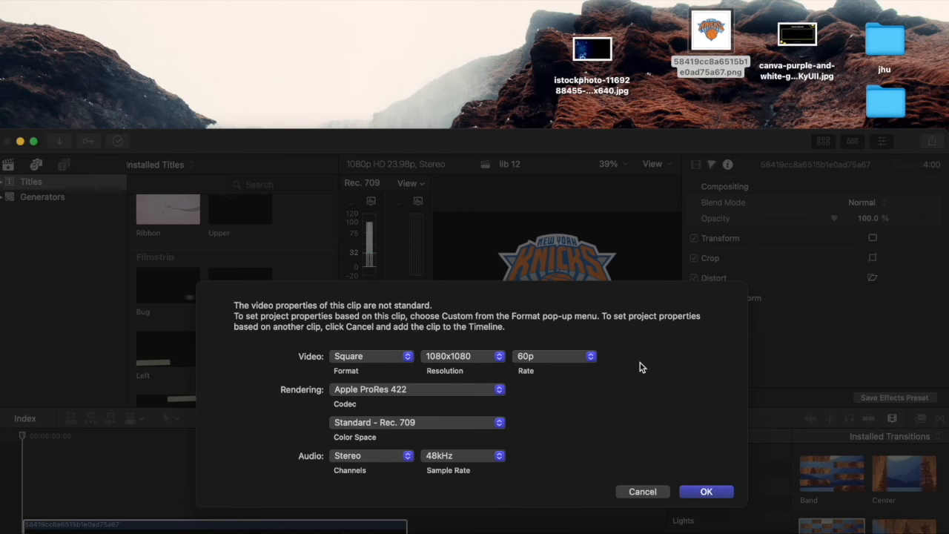
{"action": "left_click", "coordinate": [704, 492]}
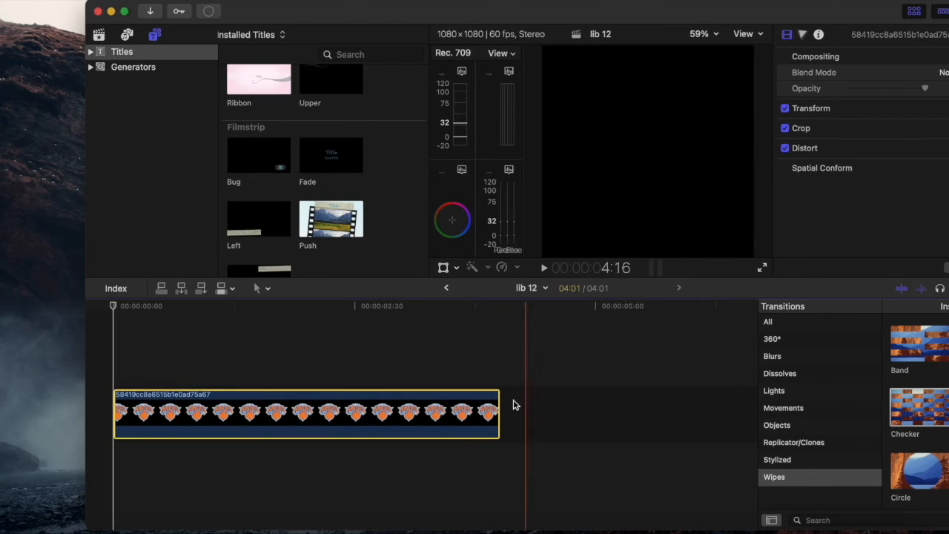
Trim the end of the logo clip to a duration of about 2:03 and return to its start
{"action": "left_click_drag", "start_coordinate": [496, 419], "coordinate": [309, 411]}
{"action": "left_click", "coordinate": [132, 378]}
{"action": "left_click", "coordinate": [103, 372]}
Browse the Lights, Dissolves, Blurs and 360° transition categories
{"action": "left_click_drag", "start_coordinate": [752, 13], "coordinate": [608, 12]}
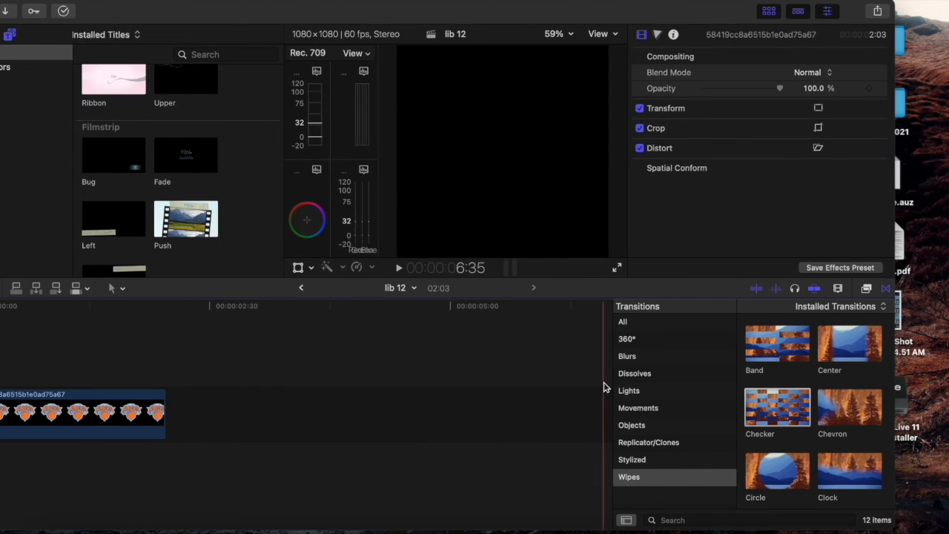
{"action": "left_click", "coordinate": [630, 390]}
{"action": "left_click", "coordinate": [639, 374]}
{"action": "left_click", "coordinate": [641, 358]}
{"action": "left_click", "coordinate": [646, 341]}
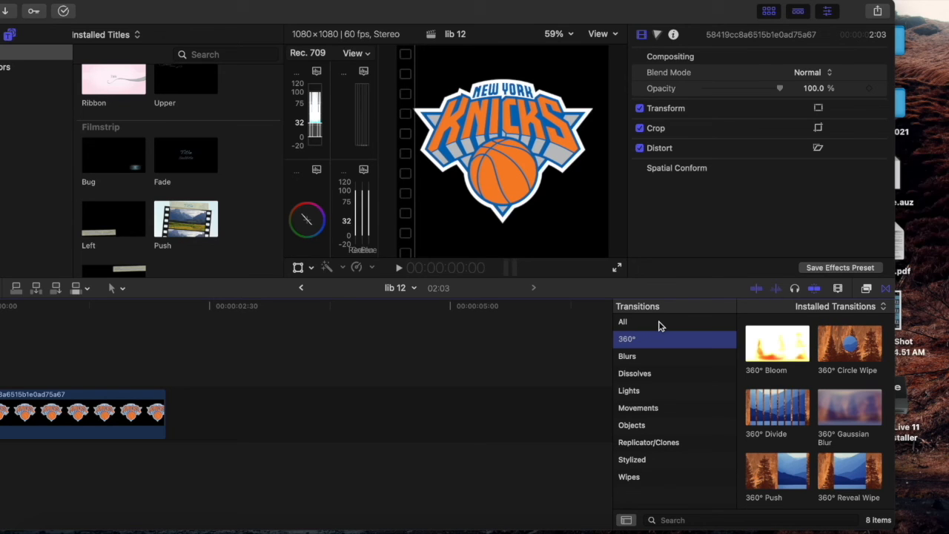
{"action": "left_click", "coordinate": [656, 388]}
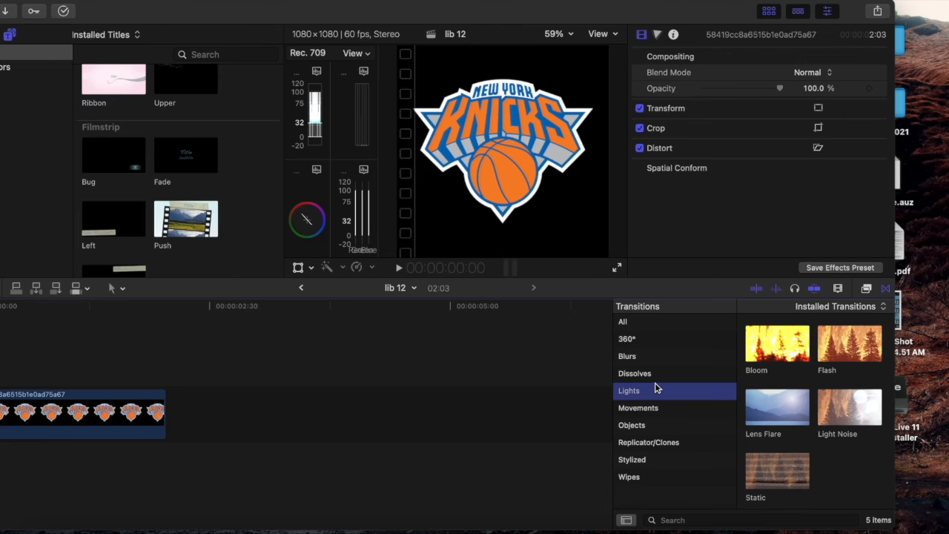
{"action": "left_click", "coordinate": [658, 373]}
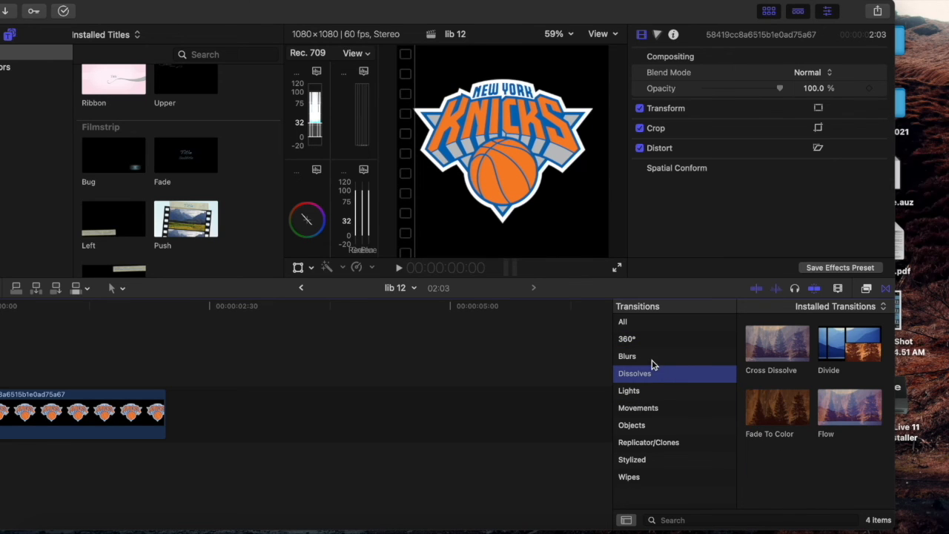
{"action": "left_click", "coordinate": [649, 358]}
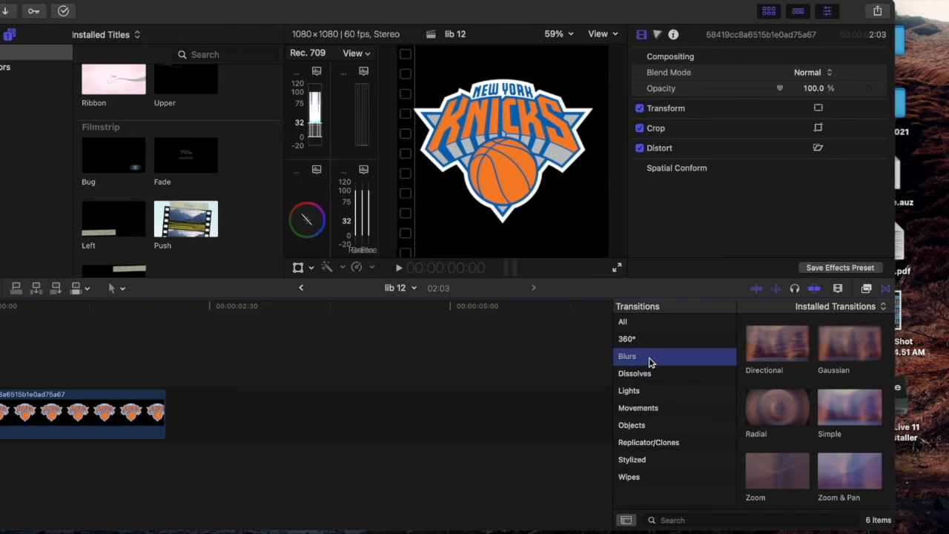
{"action": "left_click", "coordinate": [652, 343]}
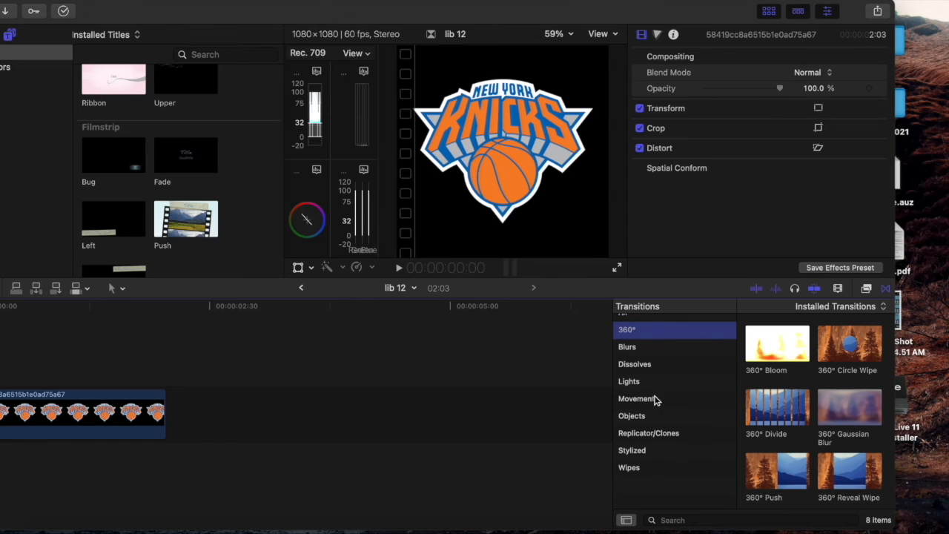
Apply the Concentric transition from Replicator/Clones to the logo clip and play it from the start
{"action": "left_click_drag", "start_coordinate": [601, 6], "coordinate": [655, 3]}
{"action": "left_click", "coordinate": [723, 395]}
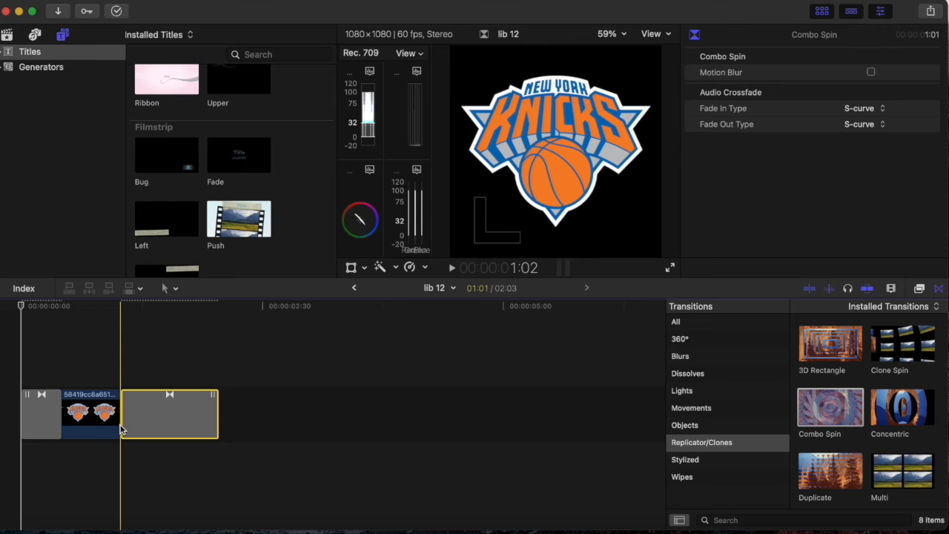
{"action": "left_click_drag", "start_coordinate": [122, 429], "coordinate": [182, 426]}
{"action": "left_click", "coordinate": [7, 348]}
{"action": "key", "text": "space"}
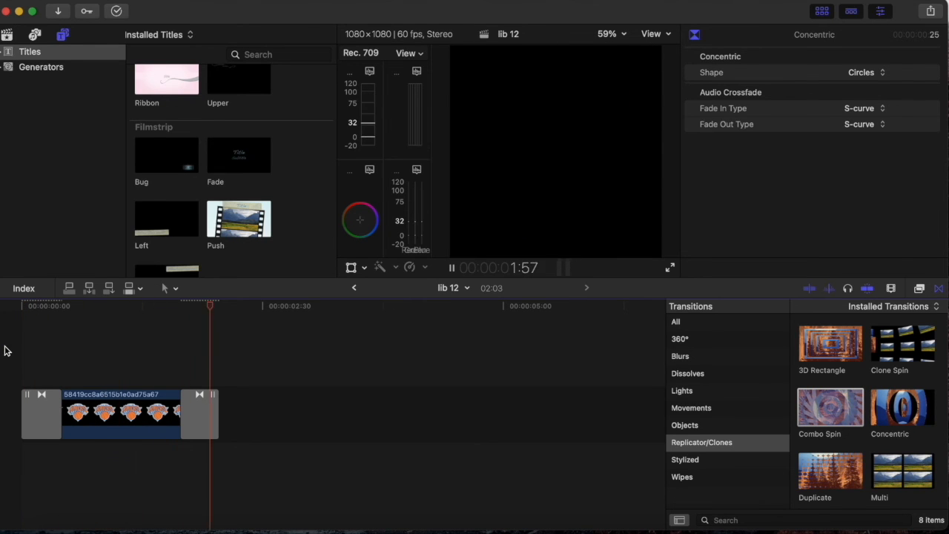
{"action": "left_click", "coordinate": [20, 350]}
{"action": "key", "text": "space"}
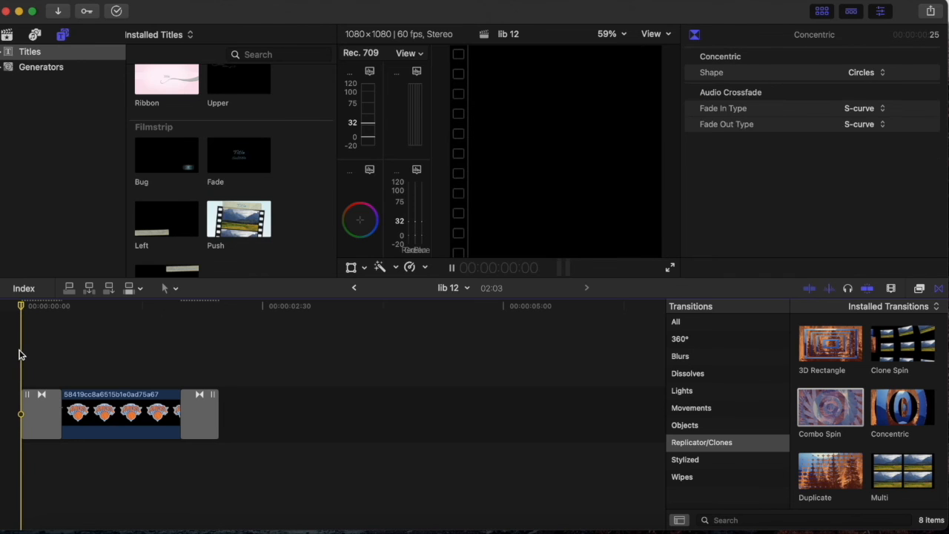
Replace the transition at the start of the logo clip with Vertigo and preview it
{"action": "key", "text": "super+a"}
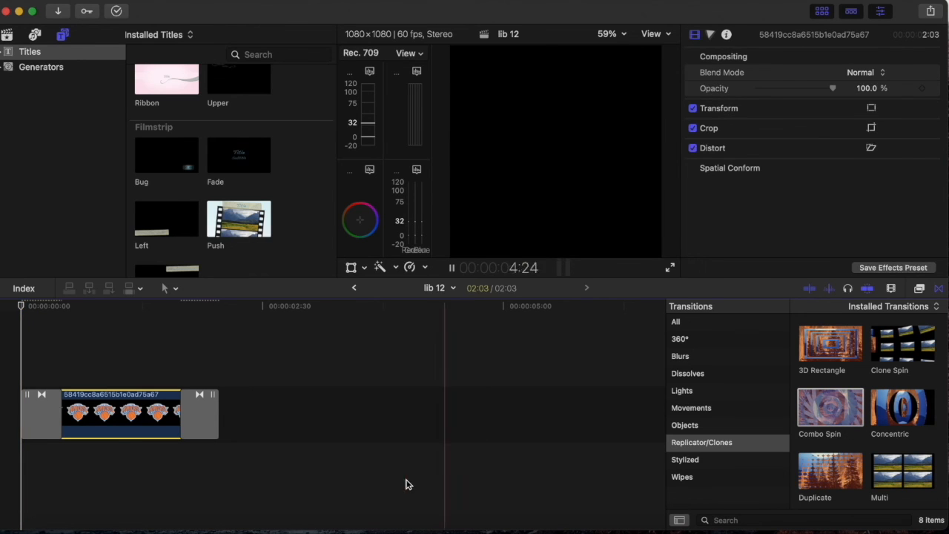
{"action": "key", "text": "super+4"}
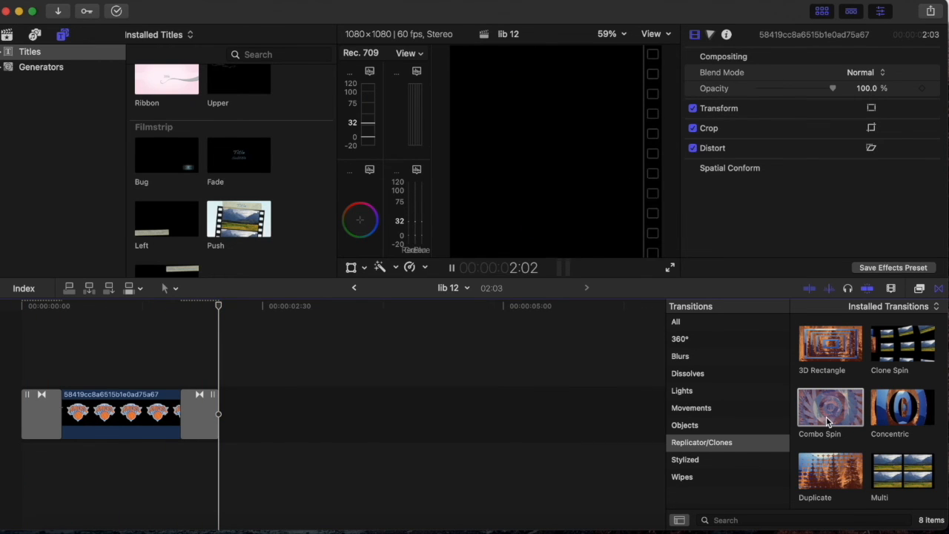
{"action": "left_click", "coordinate": [164, 358]}
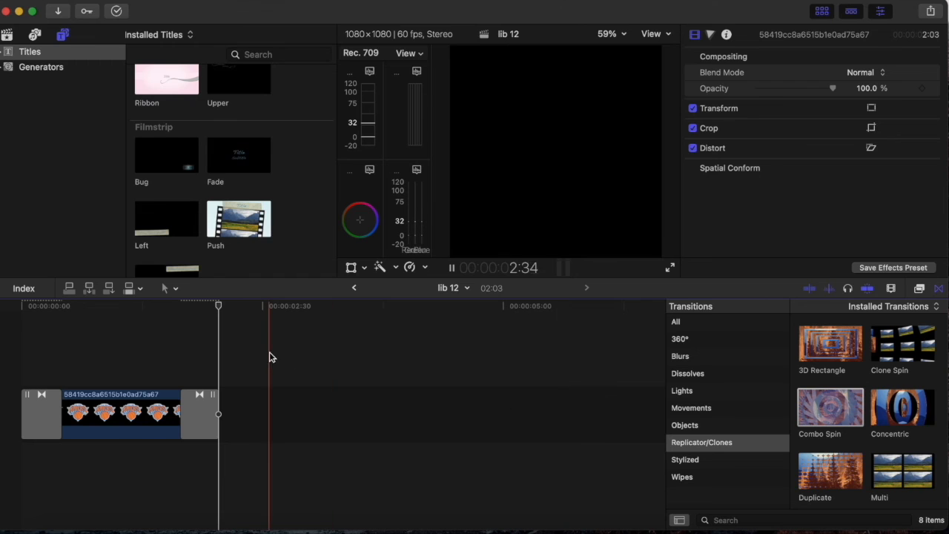
{"action": "scroll", "coordinate": [900, 458], "scroll_direction": "down", "scroll_amount": 3}
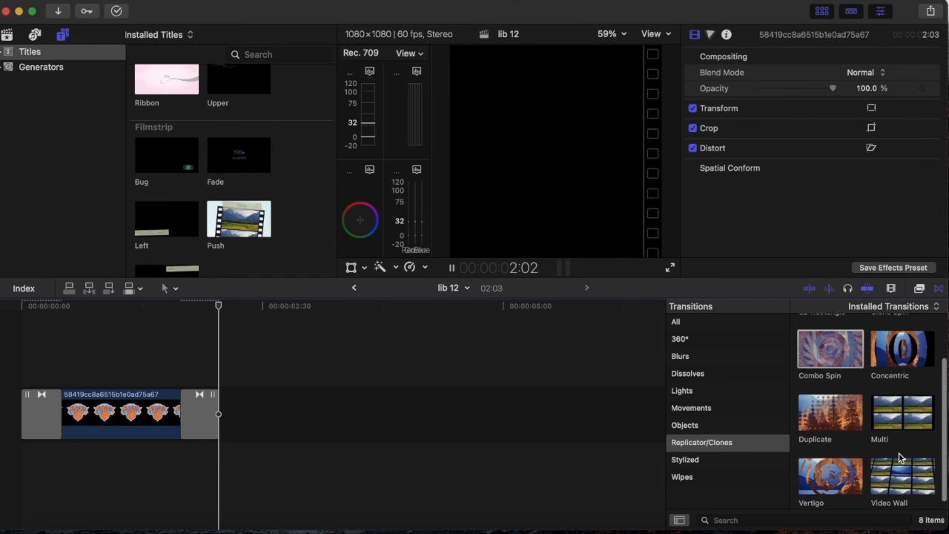
{"action": "left_click_drag", "start_coordinate": [821, 460], "coordinate": [30, 422]}
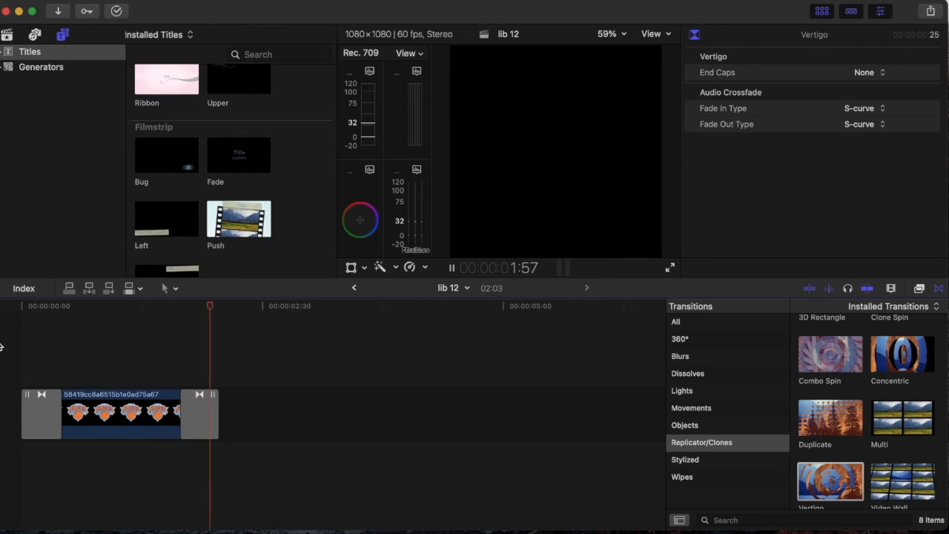
Apply the Earthquake transition from the Movements category to the logo clip
{"action": "scroll", "coordinate": [878, 432], "scroll_direction": "down", "scroll_amount": 2}
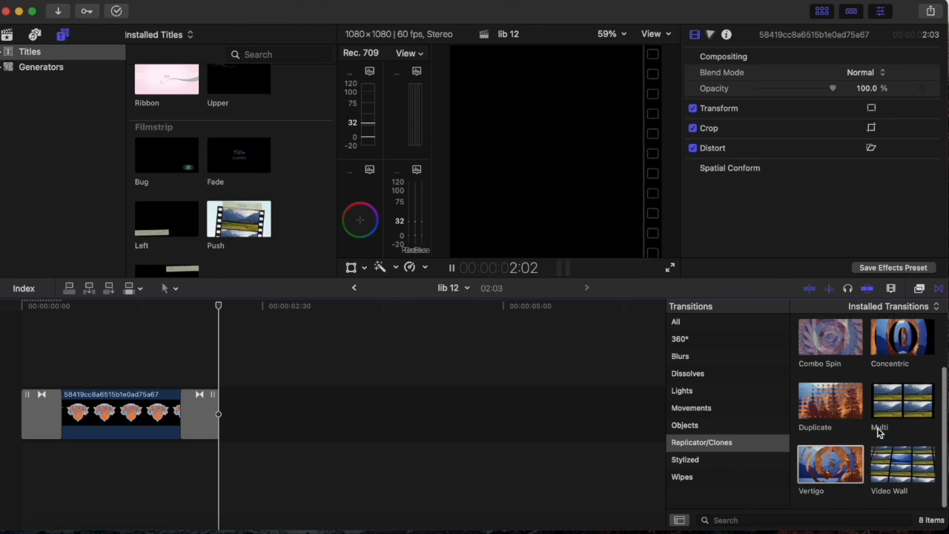
{"action": "scroll", "coordinate": [878, 433], "scroll_direction": "up", "scroll_amount": 3}
{"action": "left_click", "coordinate": [722, 421]}
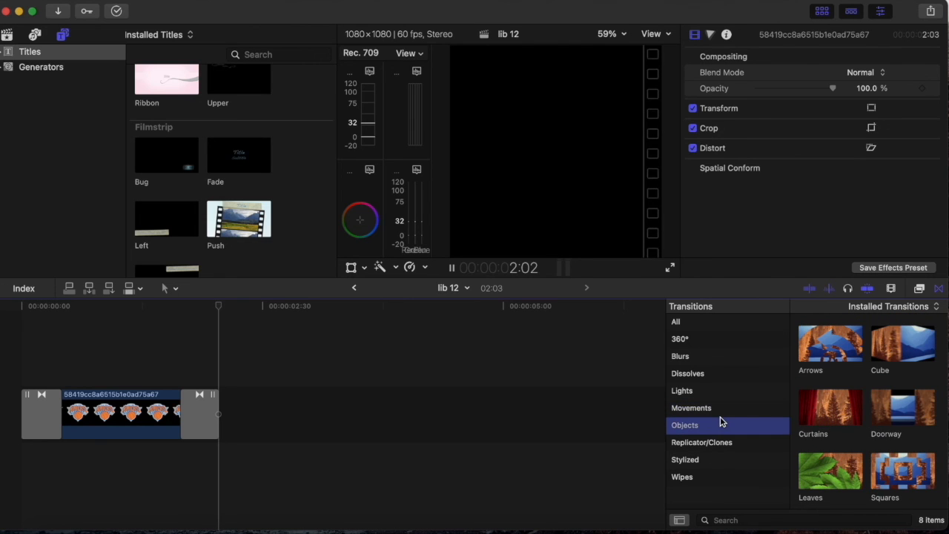
{"action": "left_click", "coordinate": [708, 408]}
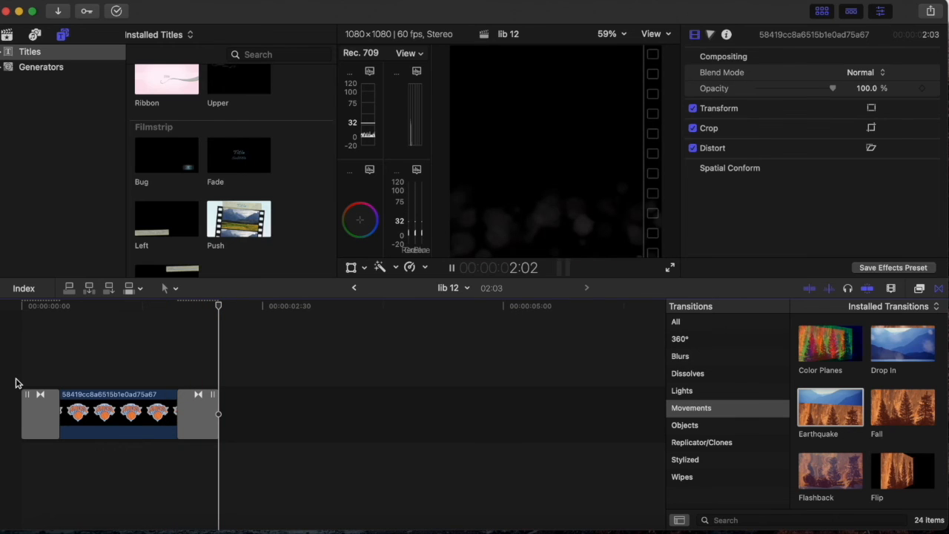
Look through the remaining Movements transitions, such as Slide, Spin, Swap and Switch
{"action": "scroll", "coordinate": [889, 381], "scroll_direction": "down", "scroll_amount": 5}
{"action": "scroll", "coordinate": [823, 386], "scroll_direction": "down", "scroll_amount": 3}
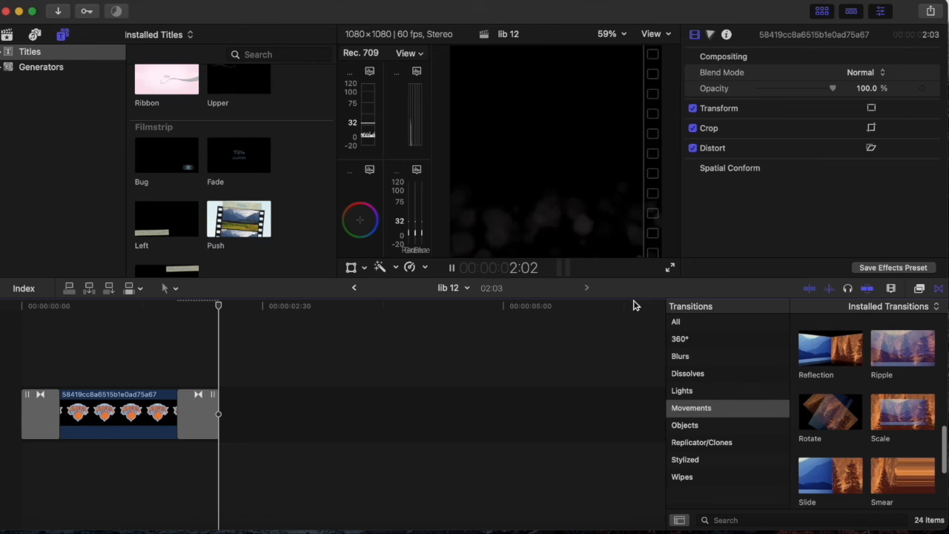
{"action": "scroll", "coordinate": [812, 424], "scroll_direction": "down", "scroll_amount": 4}
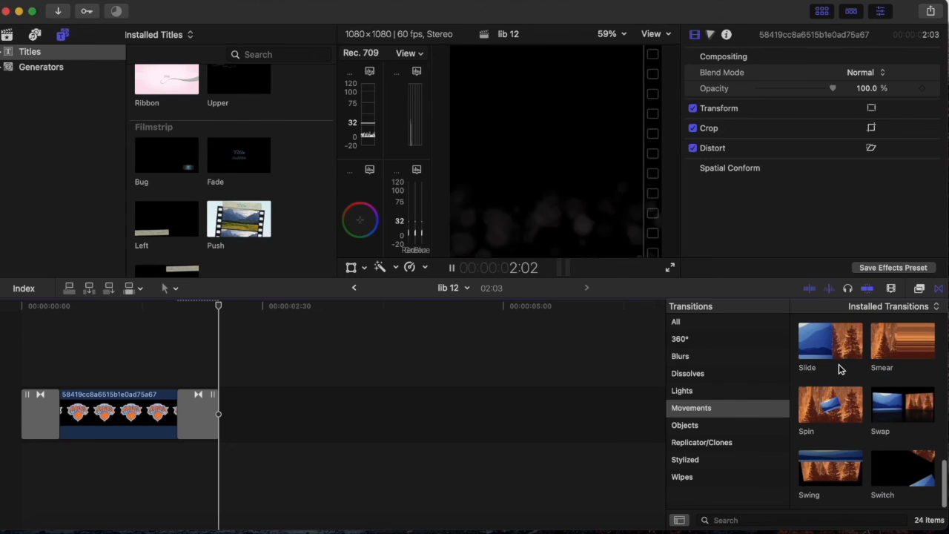
{"action": "scroll", "coordinate": [887, 415], "scroll_direction": "up", "scroll_amount": 2}
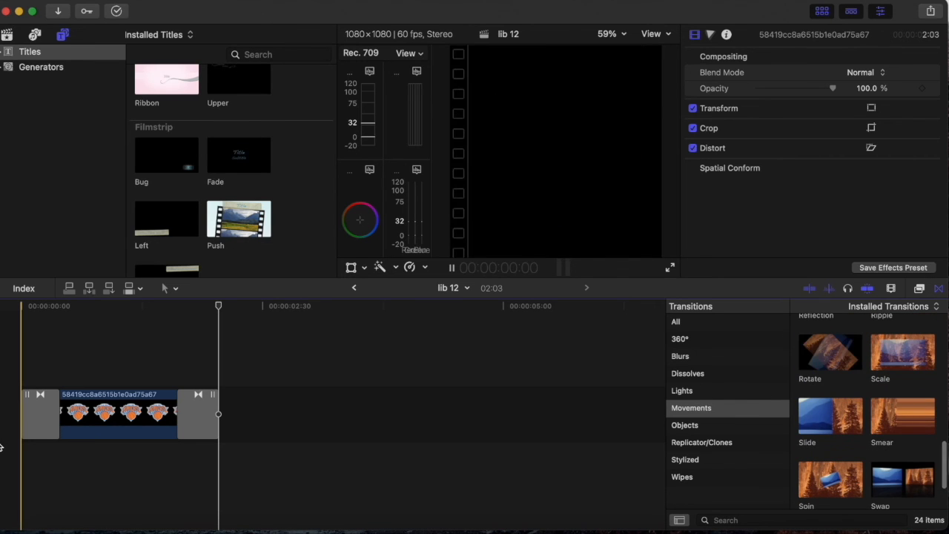